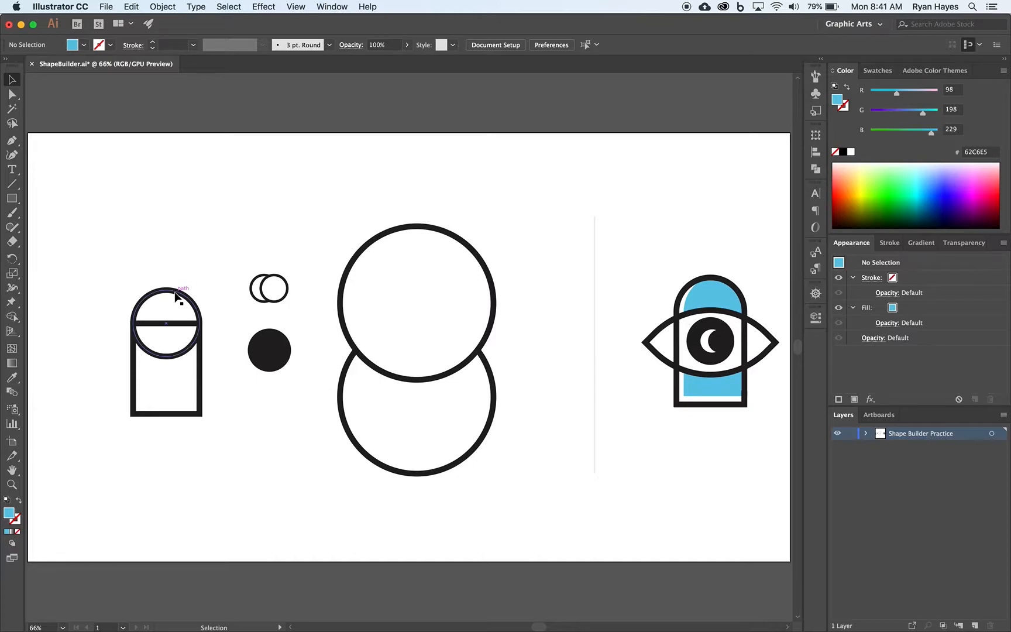
Merge the overlapping circle and rectangle into a single arched door outline with the Shape Builder tool.
{"action": "left_click", "coordinate": [200, 368]}
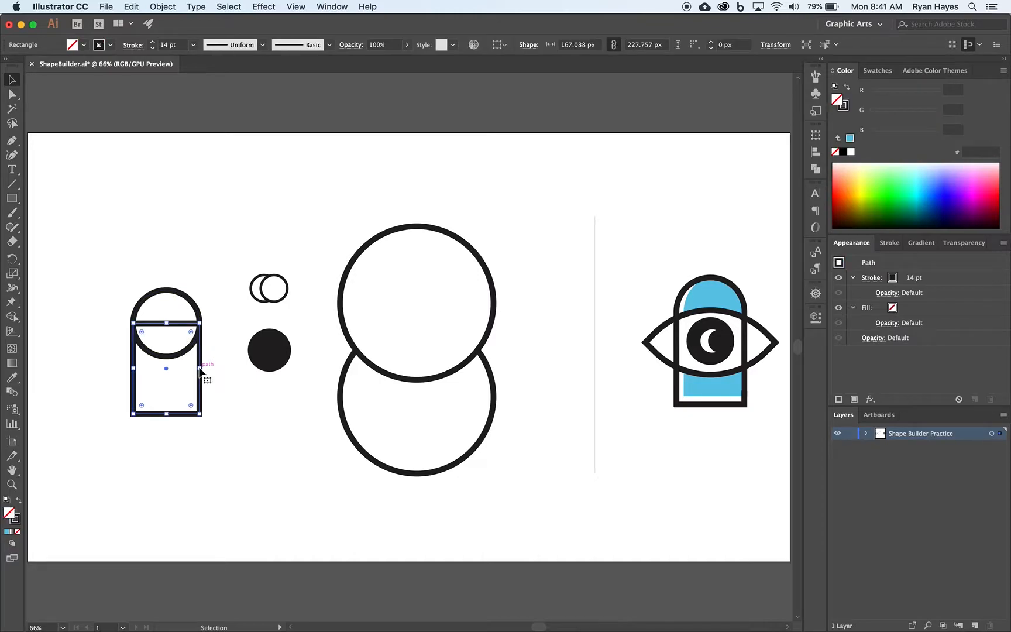
{"action": "left_click", "coordinate": [195, 450]}
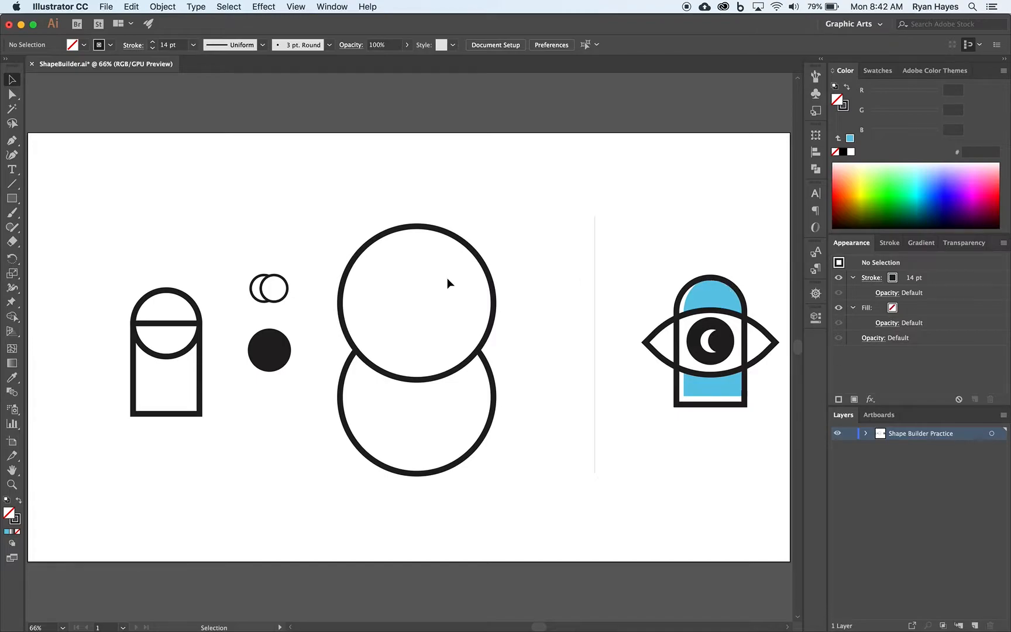
{"action": "left_click", "coordinate": [115, 279]}
{"action": "left_click_drag", "start_coordinate": [115, 279], "coordinate": [212, 432]}
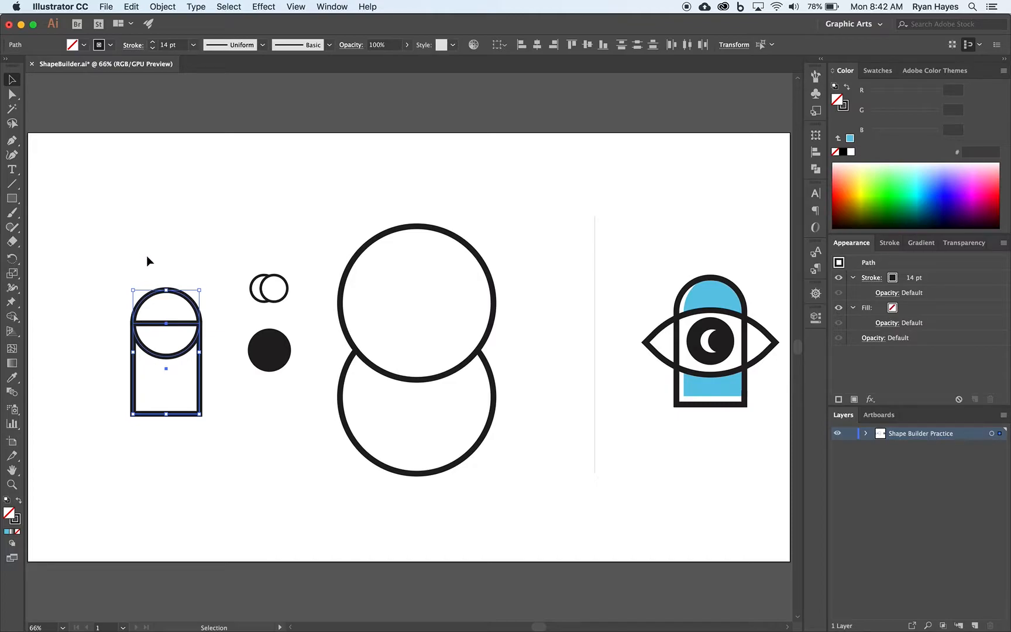
{"action": "left_click", "coordinate": [12, 316]}
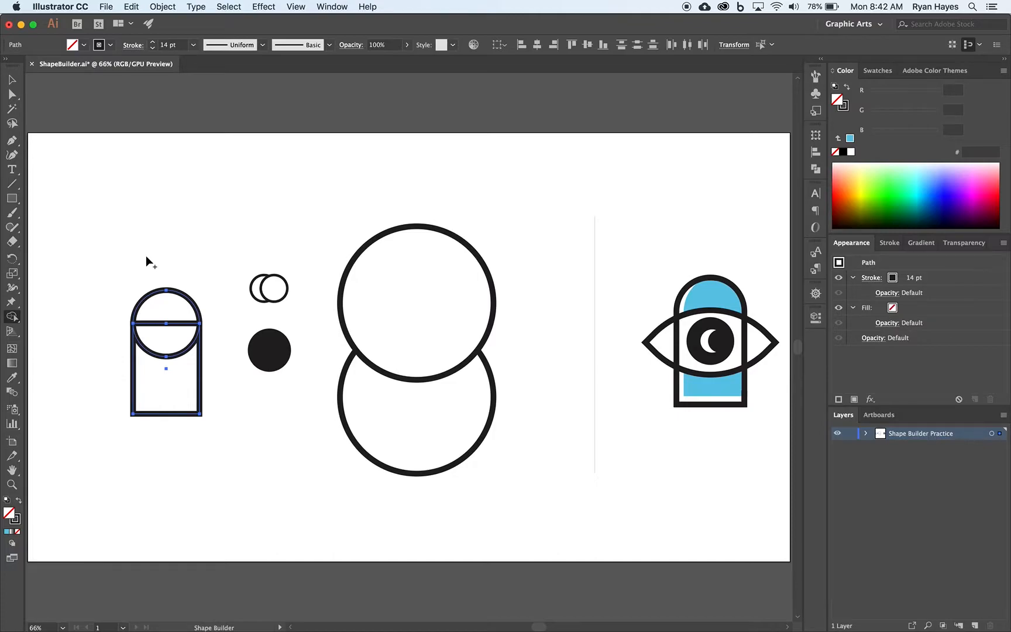
{"action": "mouse_move", "coordinate": [147, 255]}
{"action": "left_mouse_down"}
{"action": "mouse_move", "coordinate": [168, 294]}
{"action": "mouse_move", "coordinate": [162, 348]}
{"action": "mouse_move", "coordinate": [175, 381]}
{"action": "left_mouse_up"}
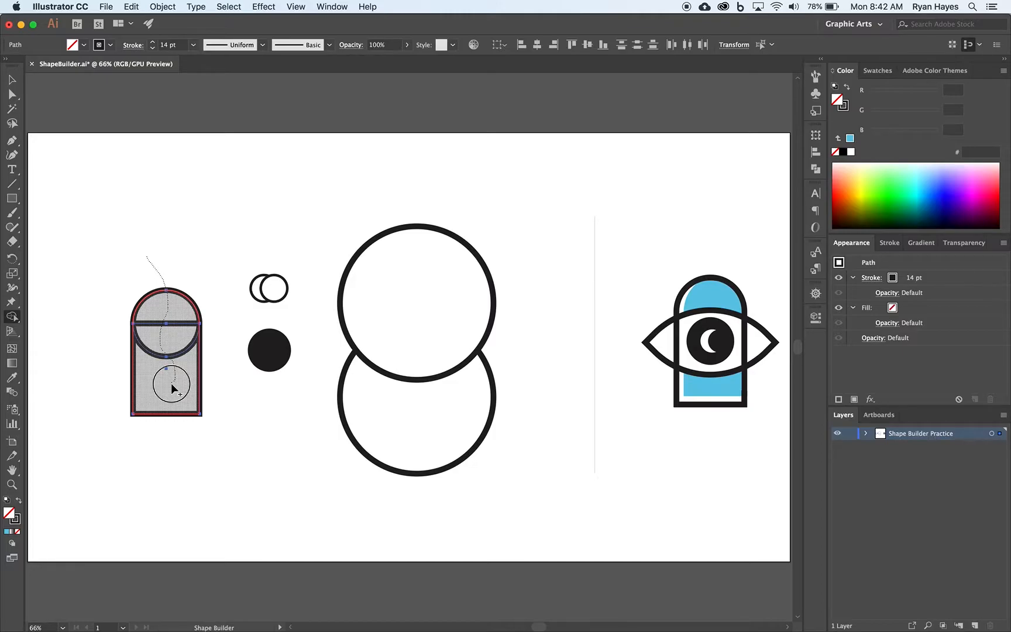
{"action": "left_click_drag", "start_coordinate": [171, 382], "coordinate": [171, 382]}
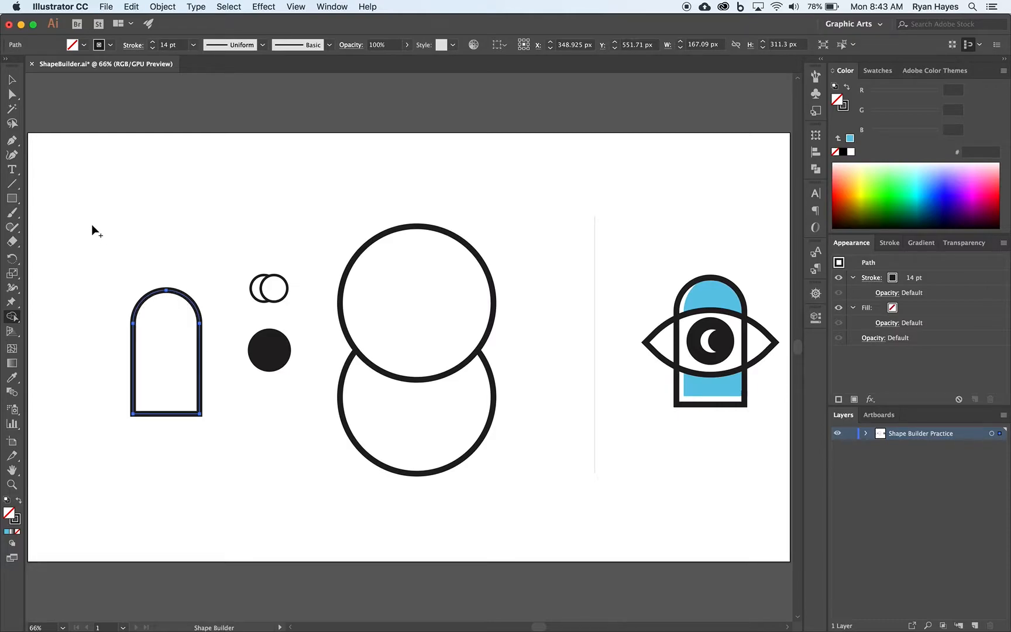
{"action": "left_click", "coordinate": [12, 86]}
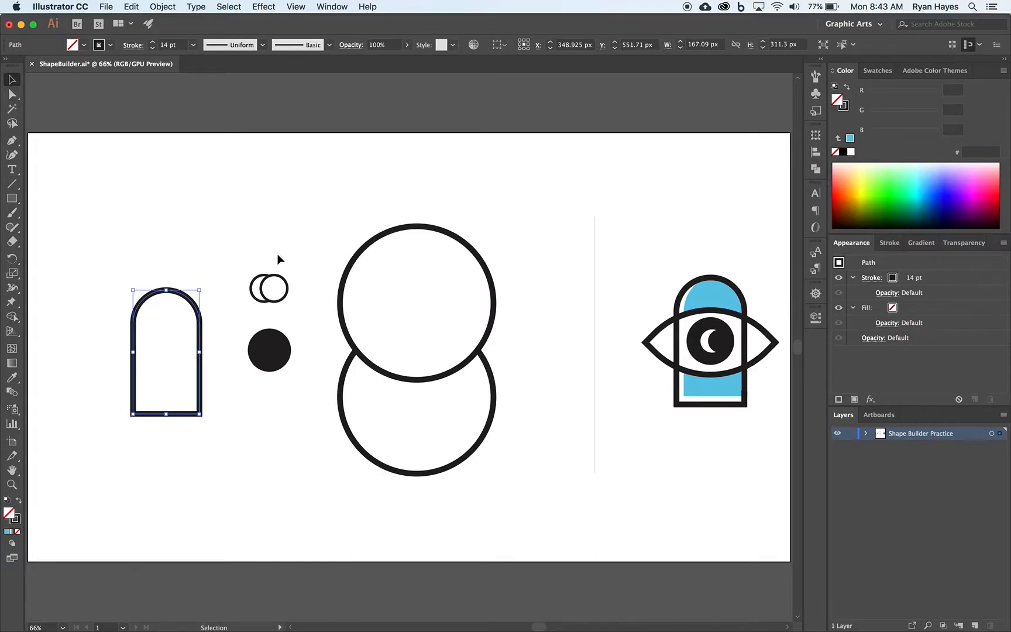
{"action": "left_click", "coordinate": [229, 258]}
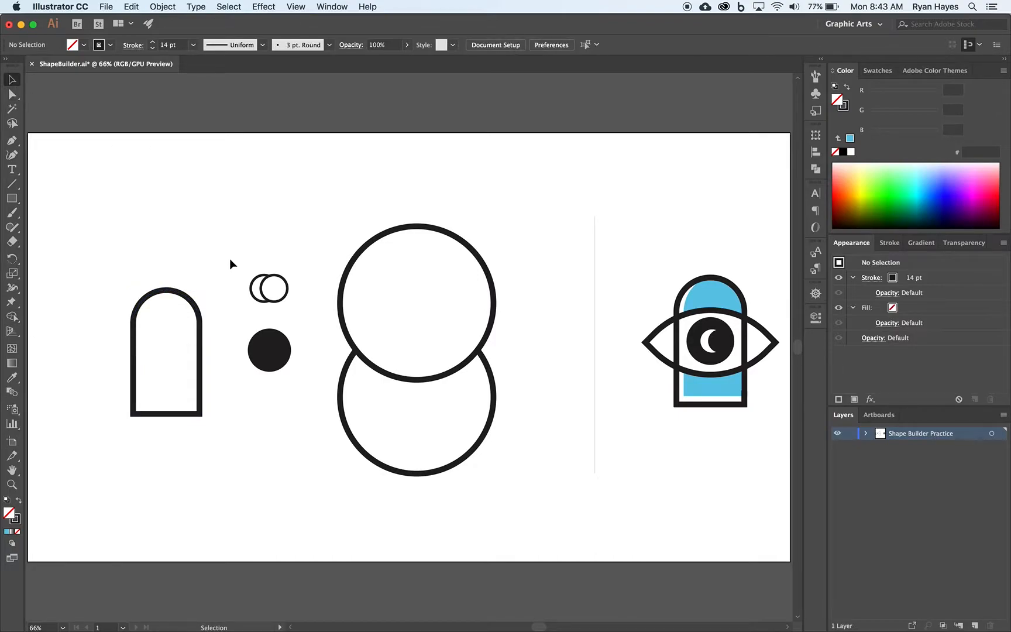
Cut the front circle out of the two small overlapping circles with Shape Builder, leaving a crescent moon.
{"action": "left_click_drag", "start_coordinate": [234, 264], "coordinate": [298, 306]}
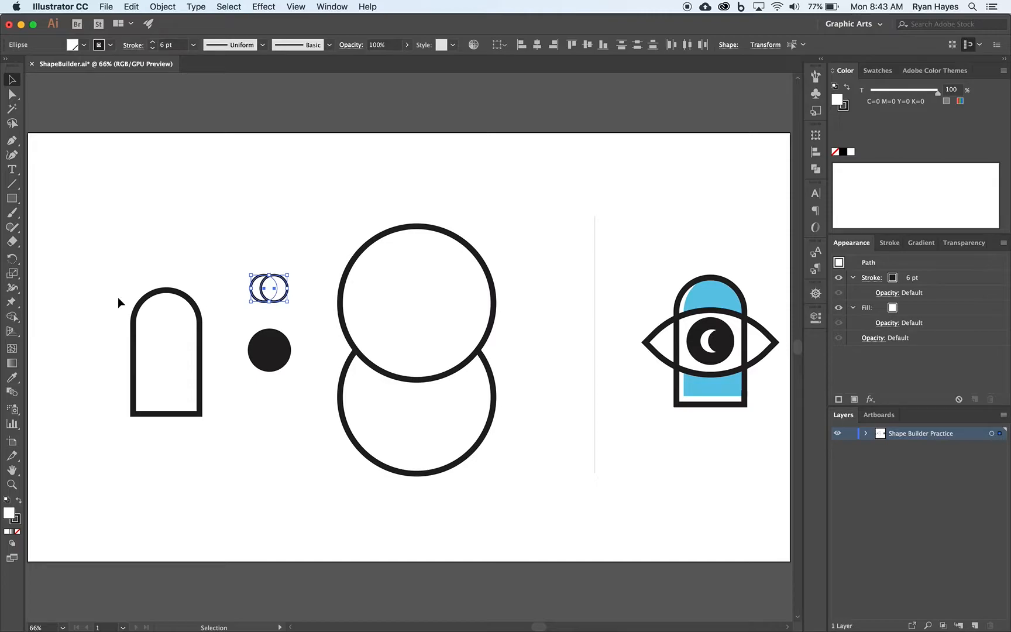
{"action": "left_click", "coordinate": [12, 316]}
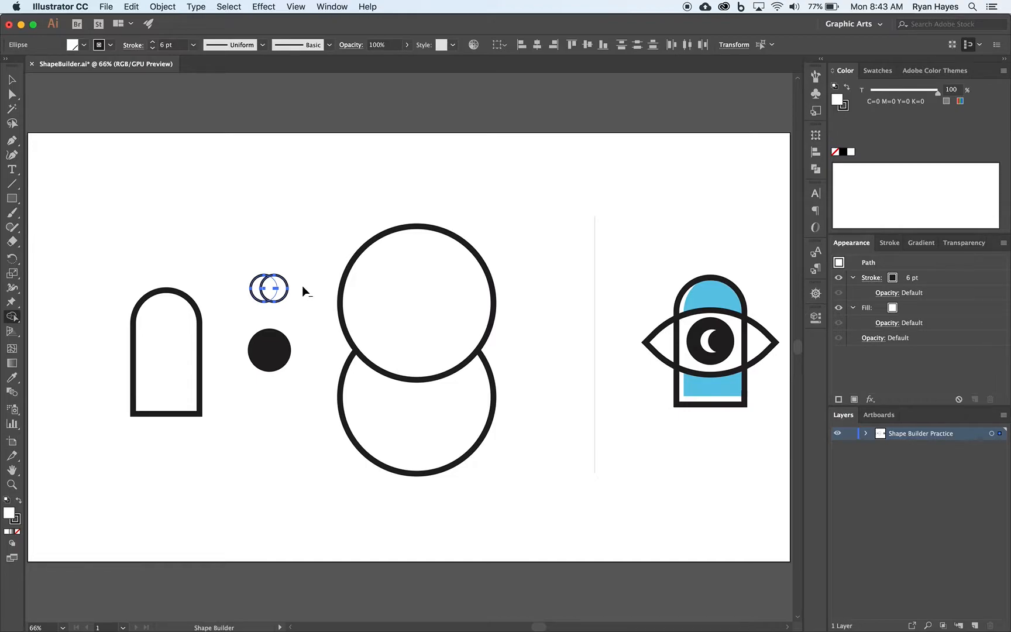
{"action": "left_click_drag", "start_coordinate": [300, 286], "coordinate": [274, 287]}
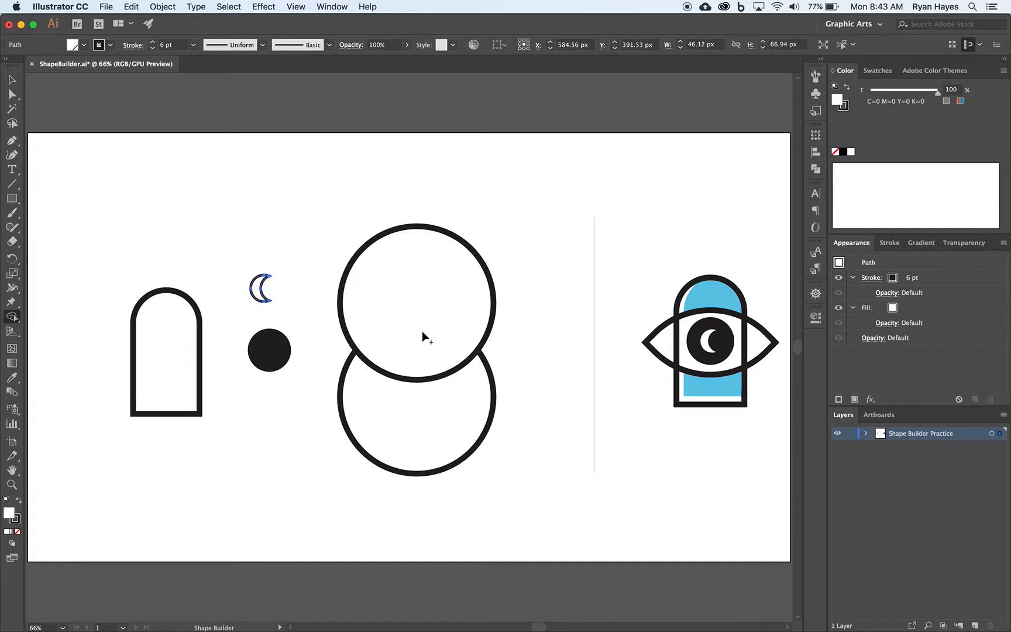
{"action": "left_click", "coordinate": [11, 79]}
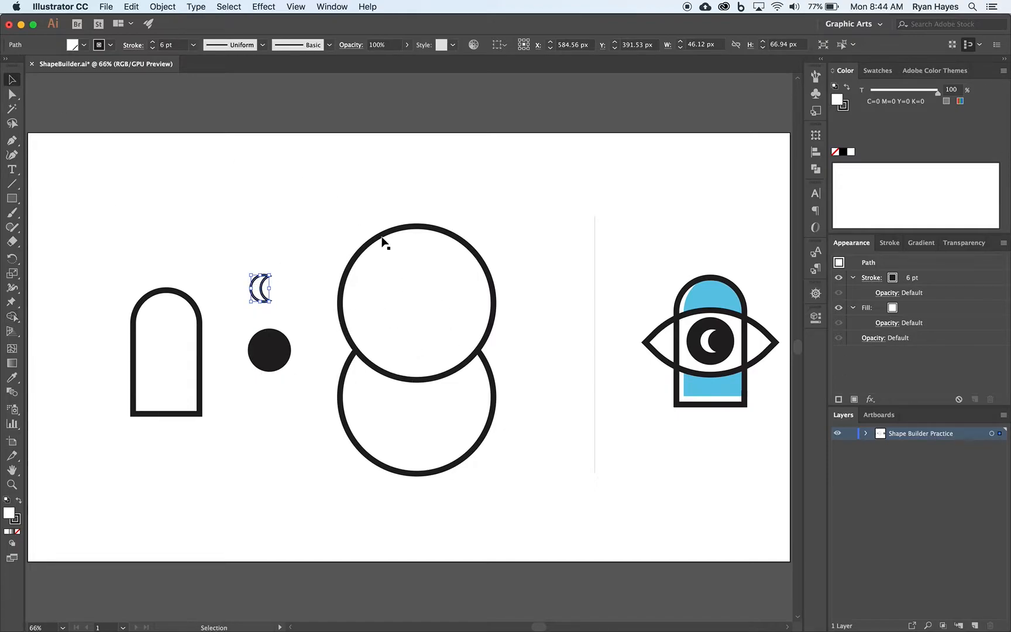
Remove the outer areas of the two large overlapping circles with Shape Builder, leaving only the almond-shaped eye outline.
{"action": "left_click", "coordinate": [432, 270]}
{"action": "left_click", "coordinate": [429, 385]}
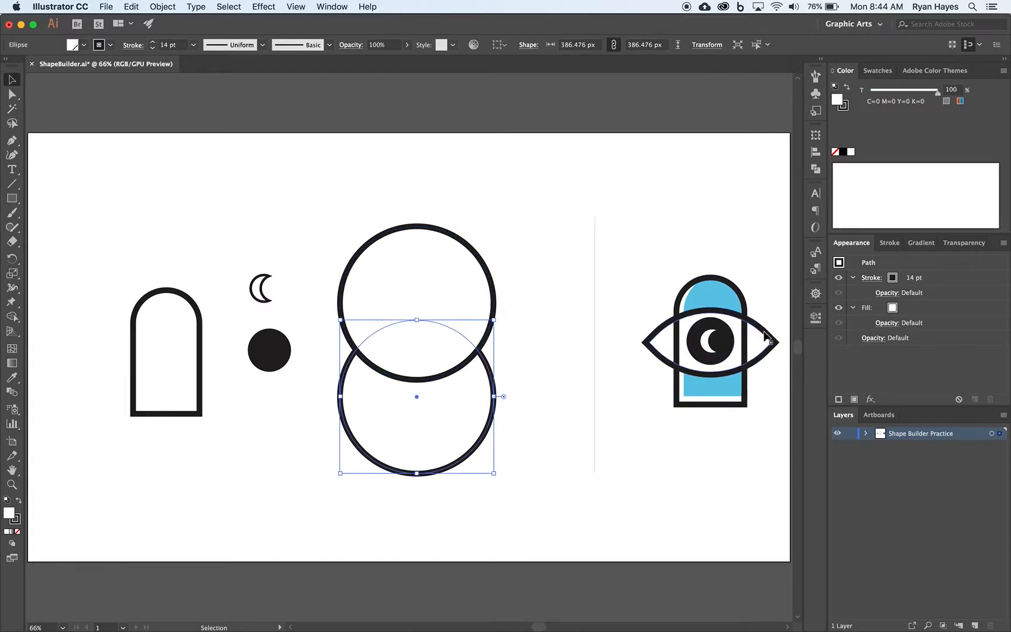
{"action": "left_click_drag", "start_coordinate": [321, 203], "coordinate": [532, 513]}
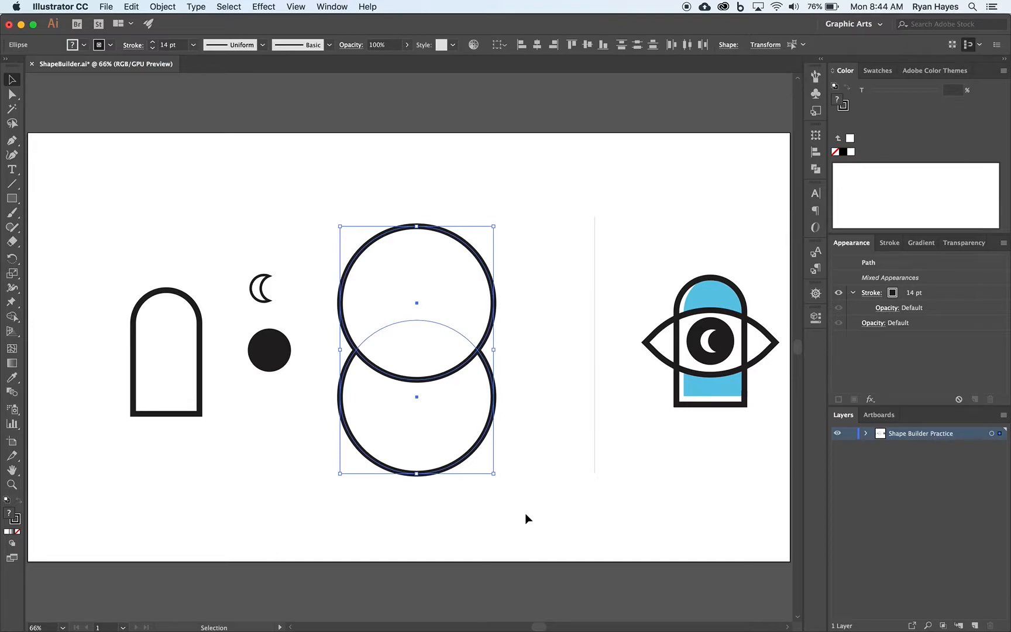
{"action": "left_click", "coordinate": [13, 319]}
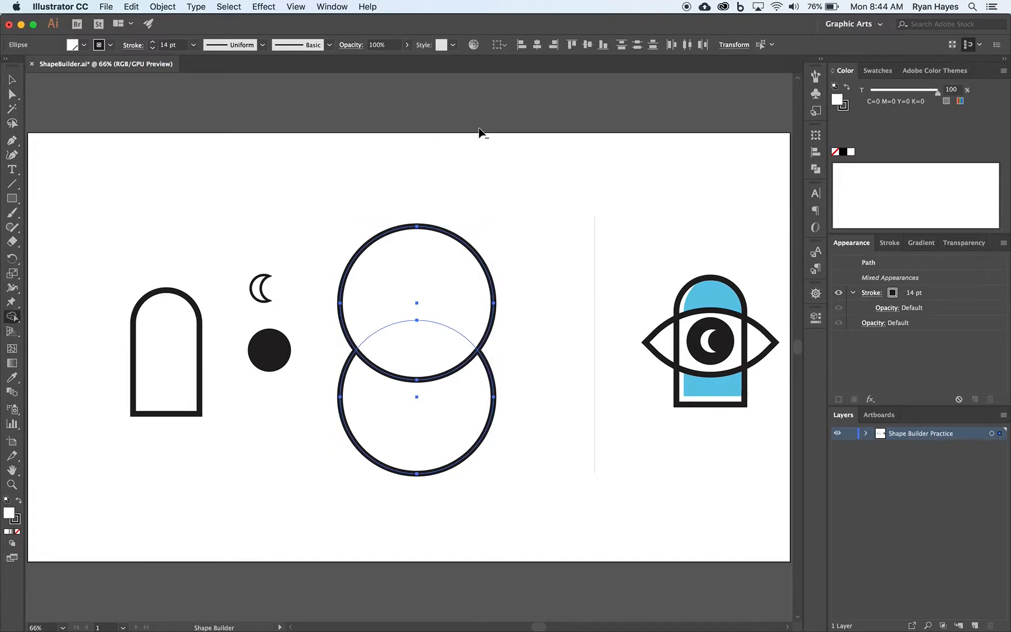
{"action": "left_click", "coordinate": [414, 263], "text": "alt"}
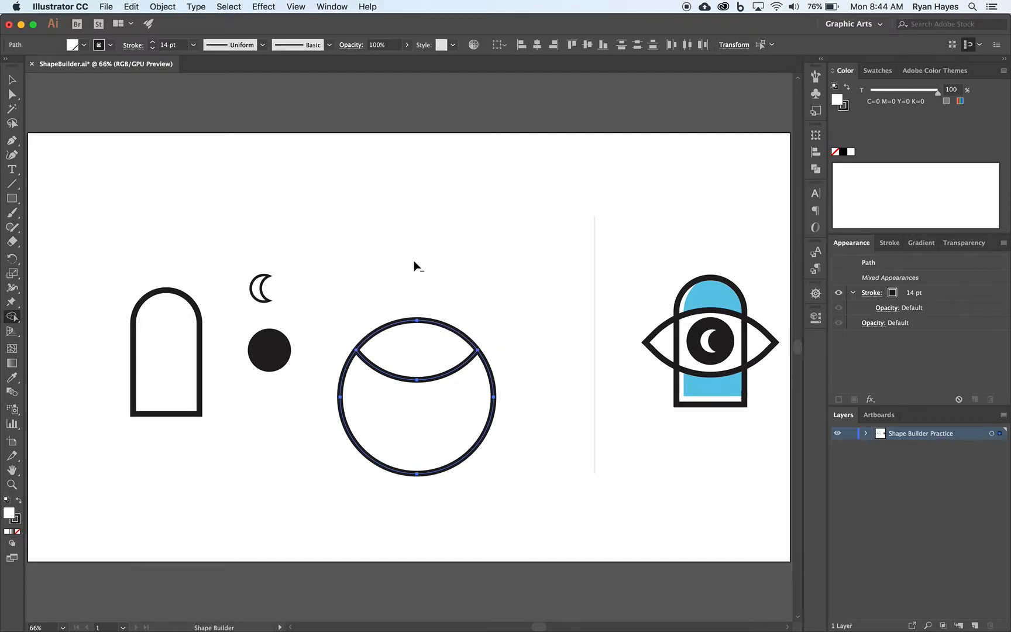
{"action": "left_click", "coordinate": [413, 431], "text": "alt"}
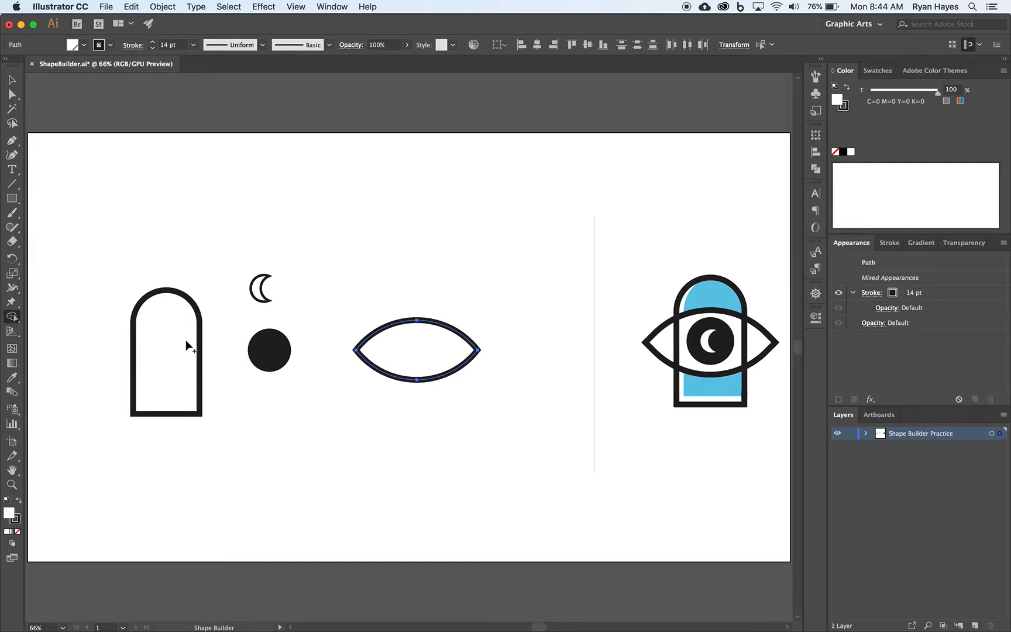
{"action": "left_click", "coordinate": [11, 79]}
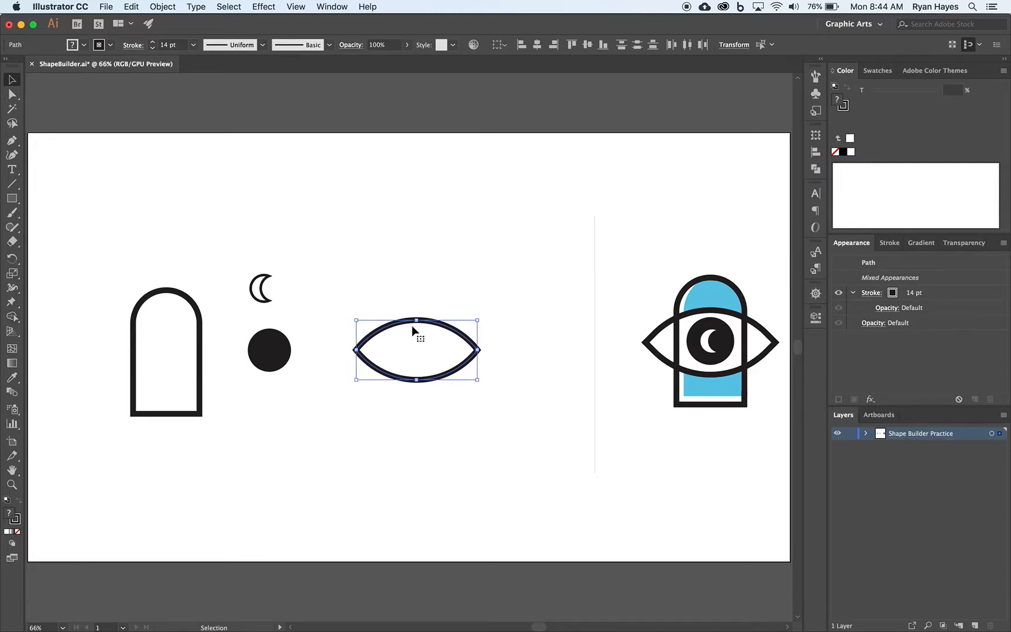
Create an inner copy of the arch outline with Offset Path at -20 px, using Miter joins and Preview on.
{"action": "left_click", "coordinate": [199, 338]}
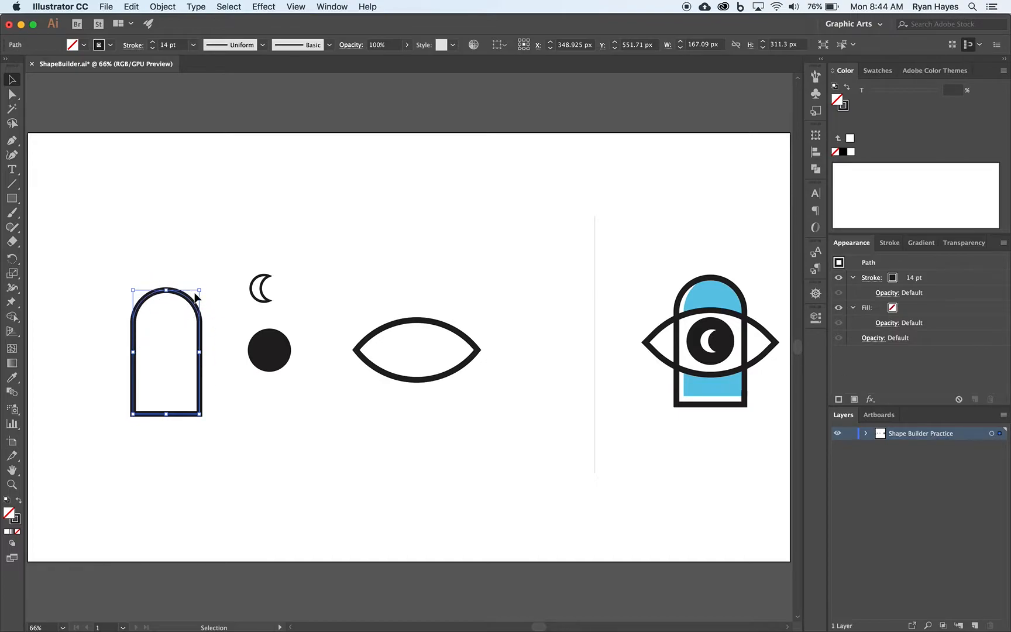
{"action": "left_click", "coordinate": [161, 8]}
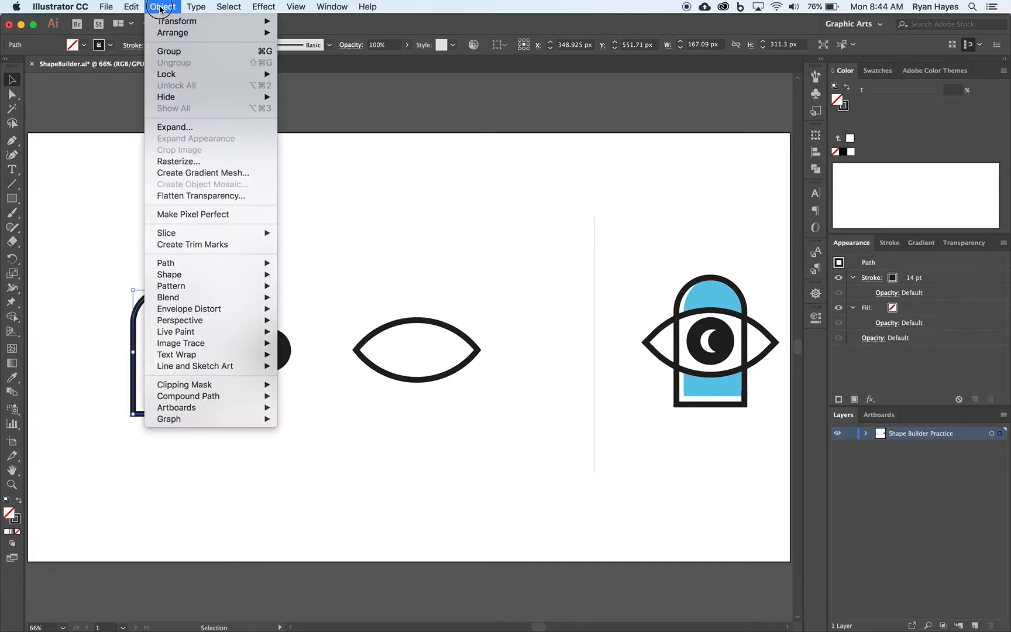
{"action": "mouse_move", "coordinate": [207, 264]}
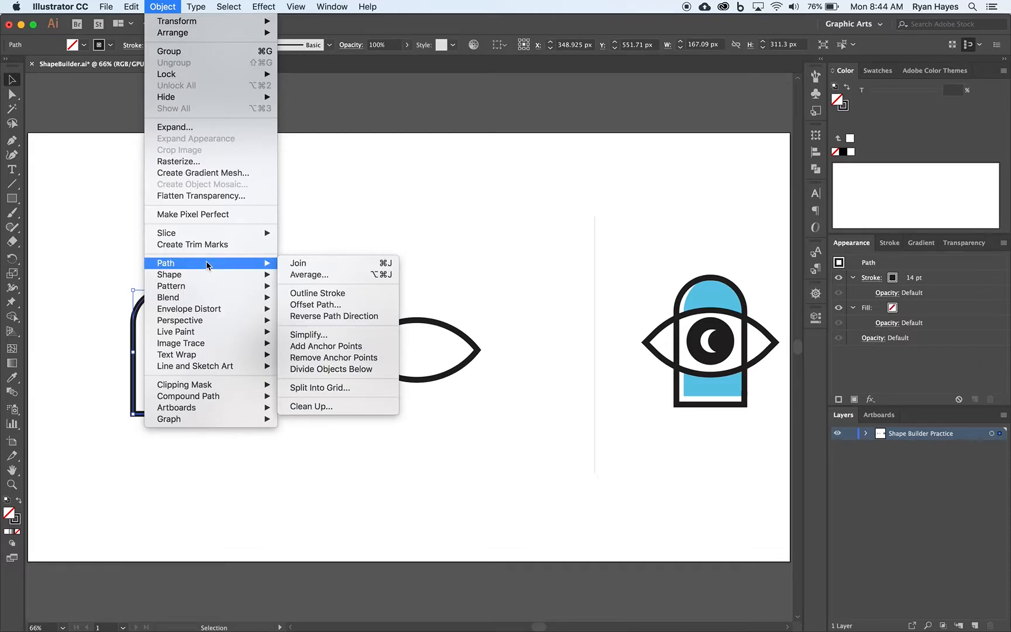
{"action": "left_click", "coordinate": [315, 305]}
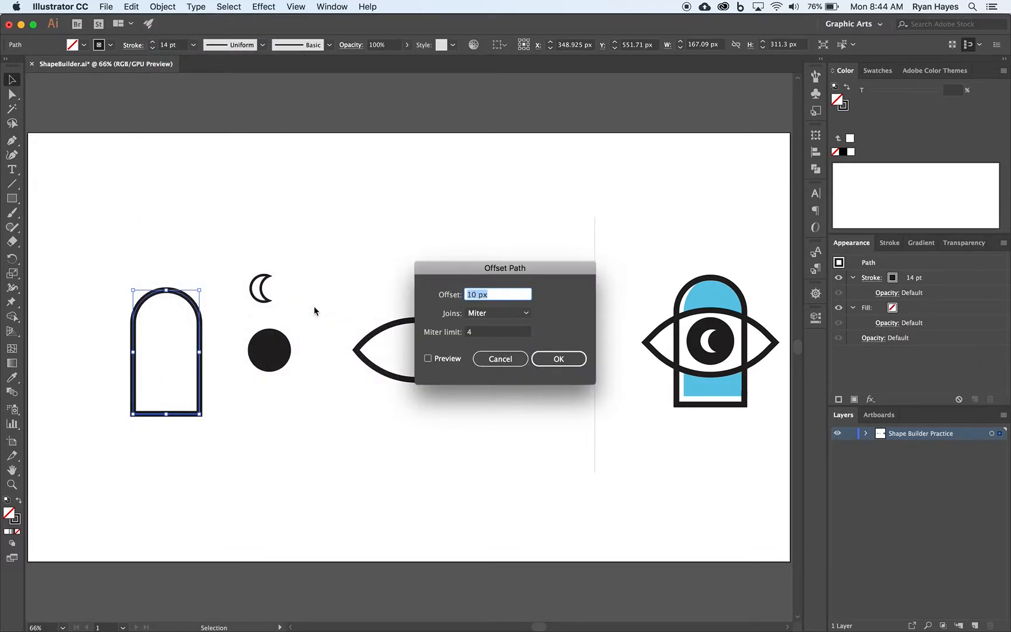
{"action": "left_click", "coordinate": [427, 360]}
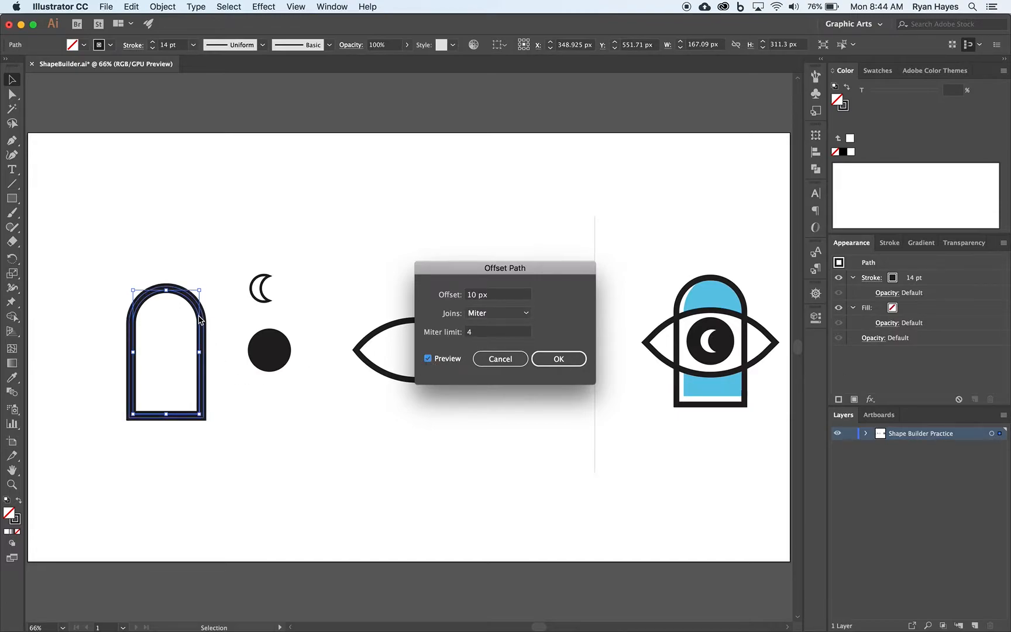
{"action": "left_click", "coordinate": [472, 298]}
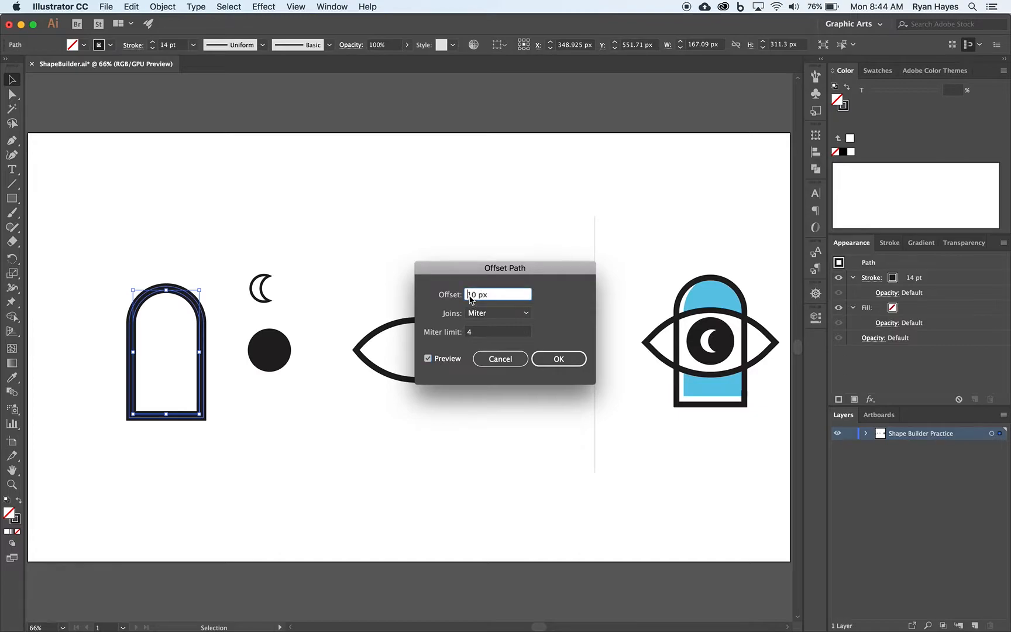
{"action": "left_click_drag", "start_coordinate": [477, 294], "coordinate": [462, 295]}
{"action": "type", "text": "-20"}
{"action": "key", "text": "Tab"}
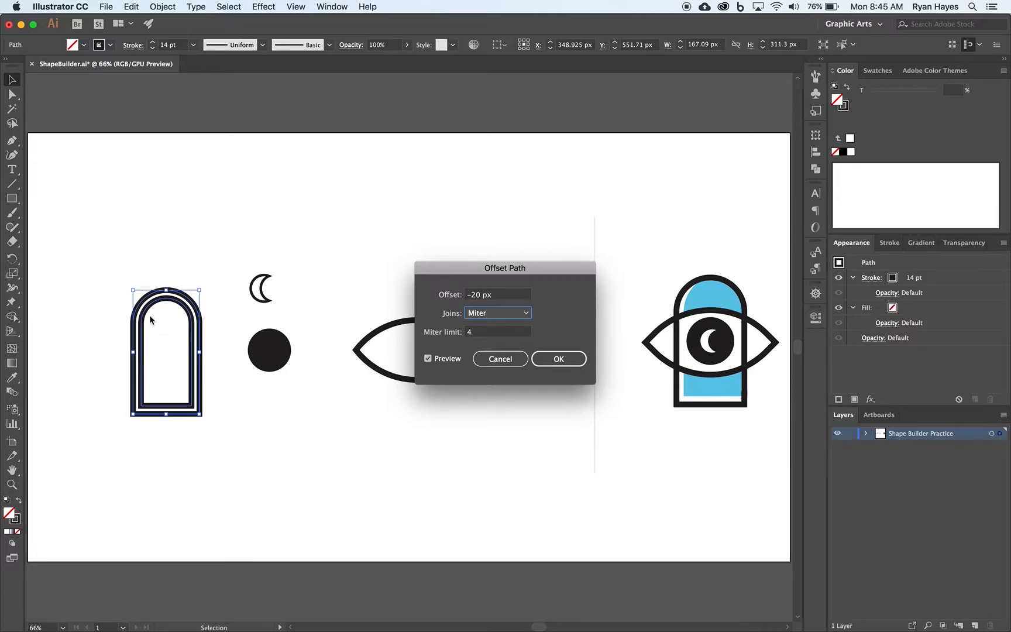
{"action": "left_click", "coordinate": [553, 360]}
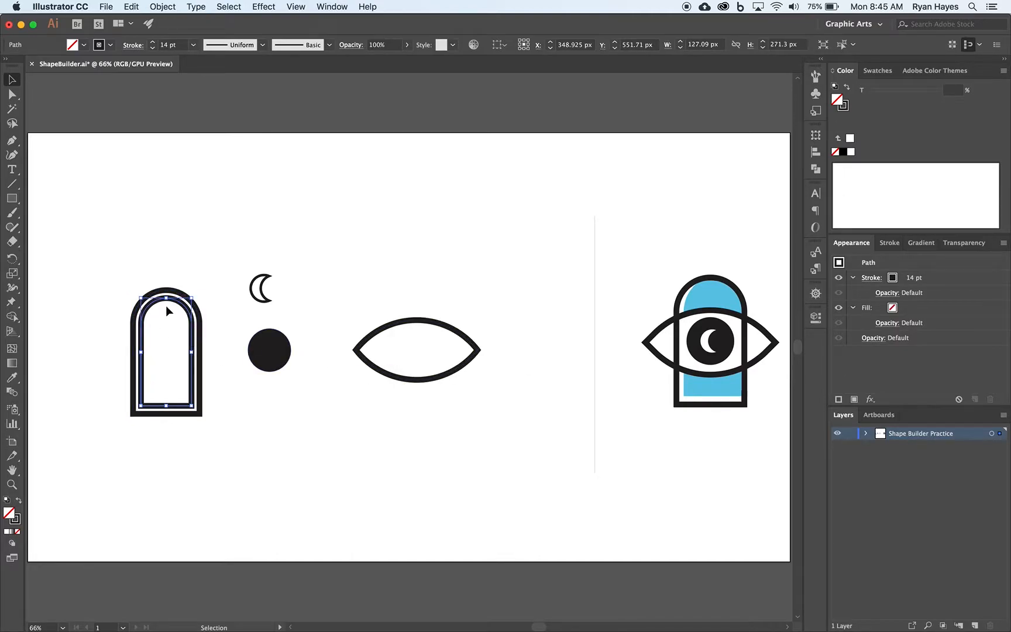
Give the inner arch the blue fill without stroke sampled from the finished icon using the Eyedropper.
{"action": "left_click", "coordinate": [12, 377]}
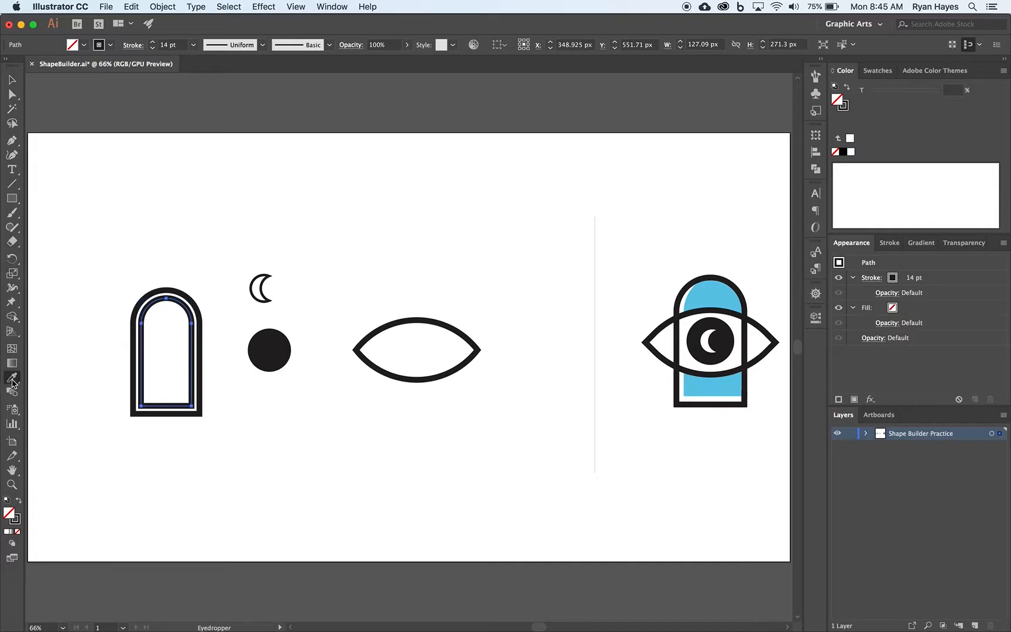
{"action": "left_click", "coordinate": [719, 287]}
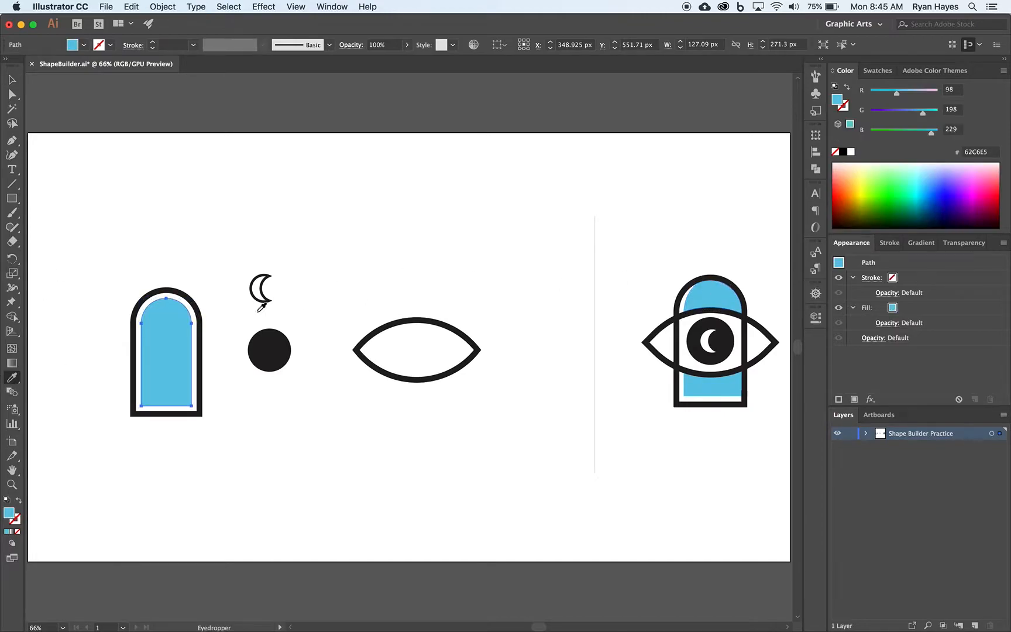
{"action": "left_click", "coordinate": [12, 80]}
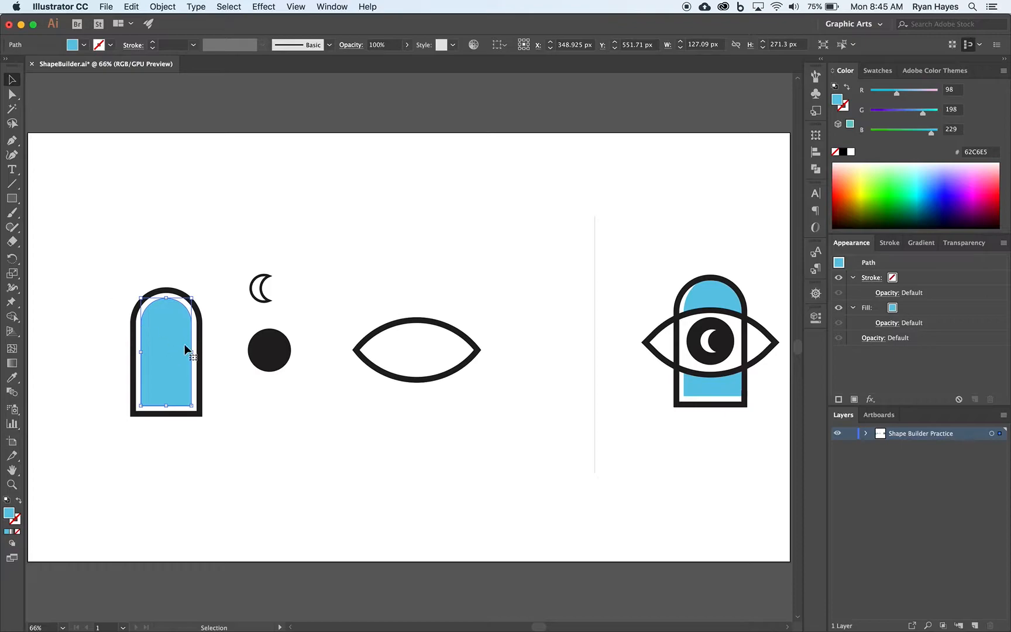
Shift the blue arch up and to the right so it overlaps the outline's right edge, at about X 369 px, Y 540 px.
{"action": "left_click_drag", "start_coordinate": [172, 373], "coordinate": [175, 370]}
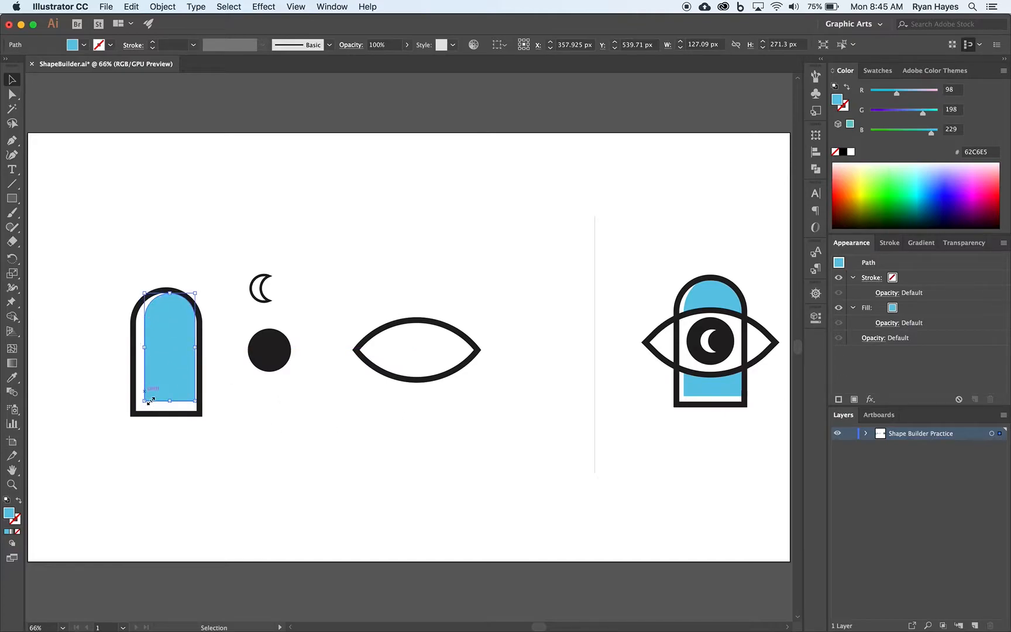
{"action": "left_click", "coordinate": [398, 455]}
{"action": "left_click_drag", "start_coordinate": [182, 373], "coordinate": [185, 375]}
{"action": "left_click", "coordinate": [216, 409]}
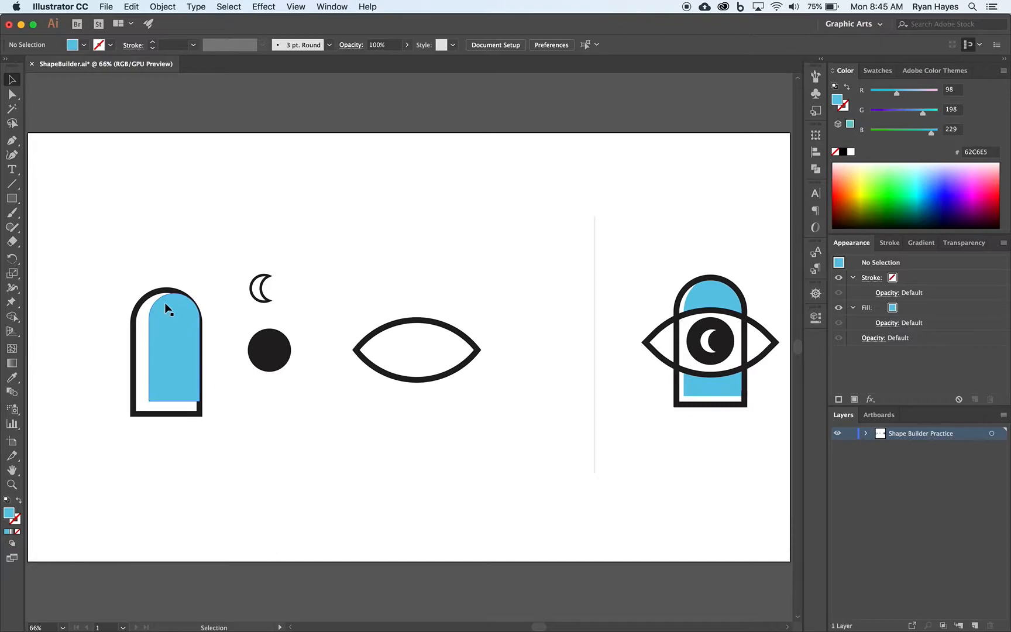
Send the blue arch to the back, behind the black arch outline, and deselect it.
{"action": "left_click", "coordinate": [172, 376]}
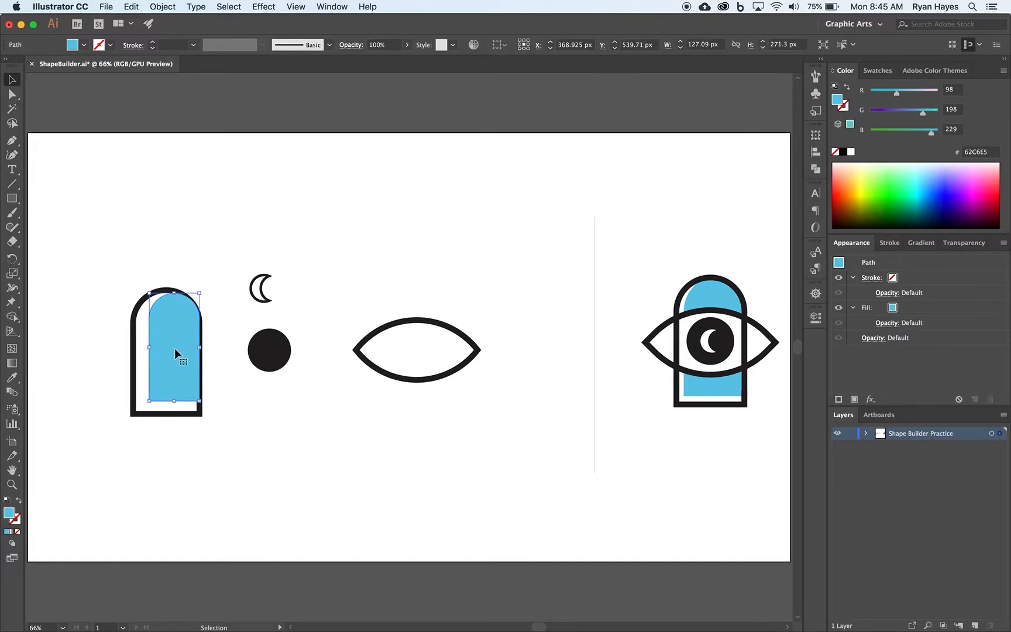
{"action": "right_click", "coordinate": [179, 357]}
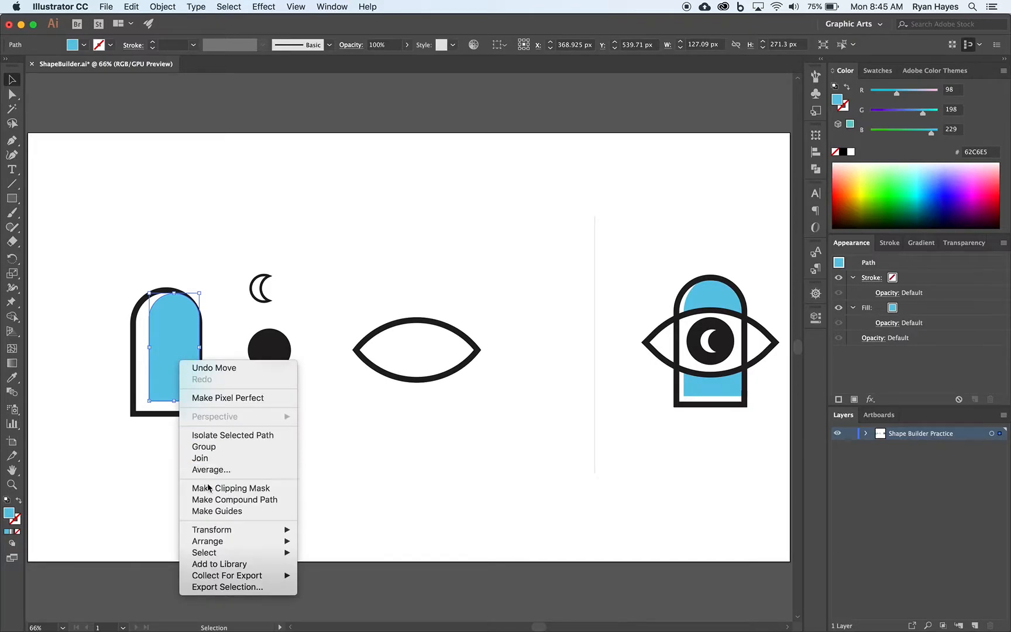
{"action": "mouse_move", "coordinate": [221, 542]}
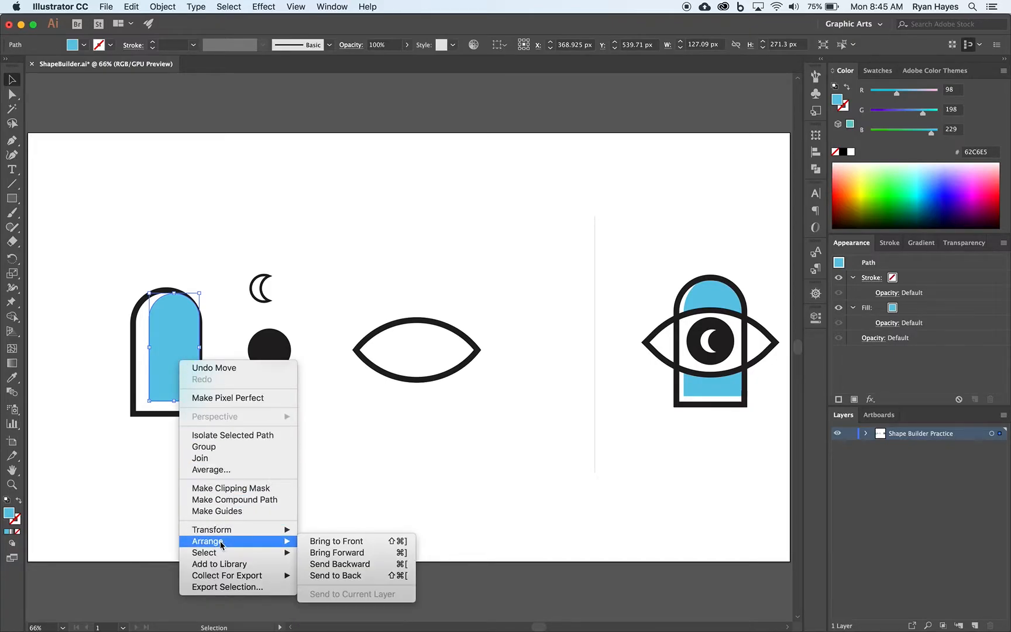
{"action": "left_click", "coordinate": [347, 576]}
{"action": "left_click", "coordinate": [309, 553]}
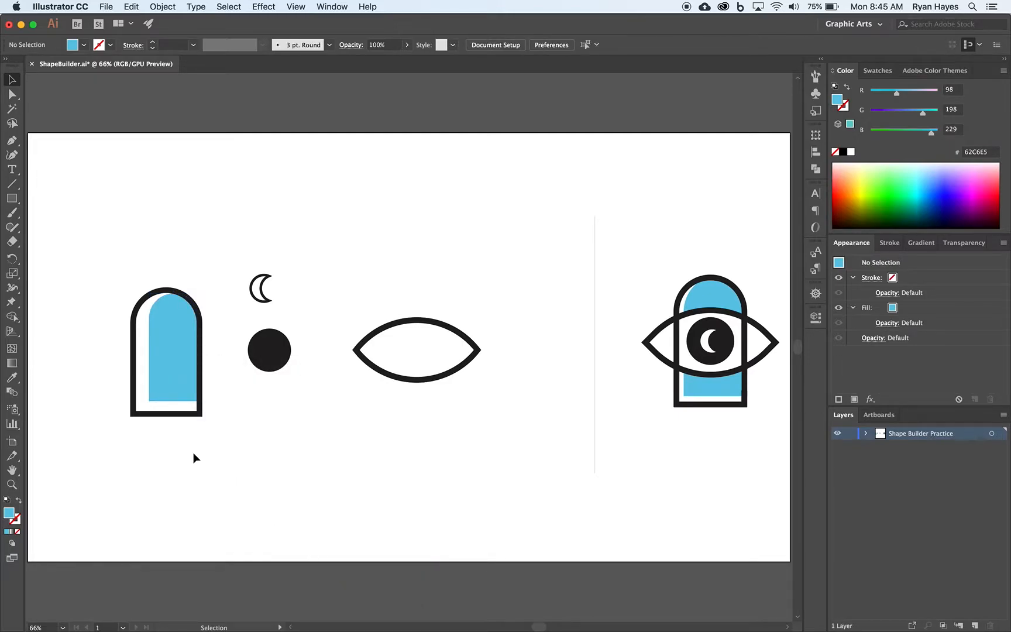
Nudge the blue arch slightly left and down inside the door outline, to about X 365 px, Y 543 px, and deselect it.
{"action": "left_click", "coordinate": [170, 348]}
{"action": "key", "text": "Left"}
{"action": "key", "text": "Left"}
{"action": "key", "text": "Left"}
{"action": "key", "text": "Left"}
{"action": "key", "text": "Down"}
{"action": "key", "text": "Down"}
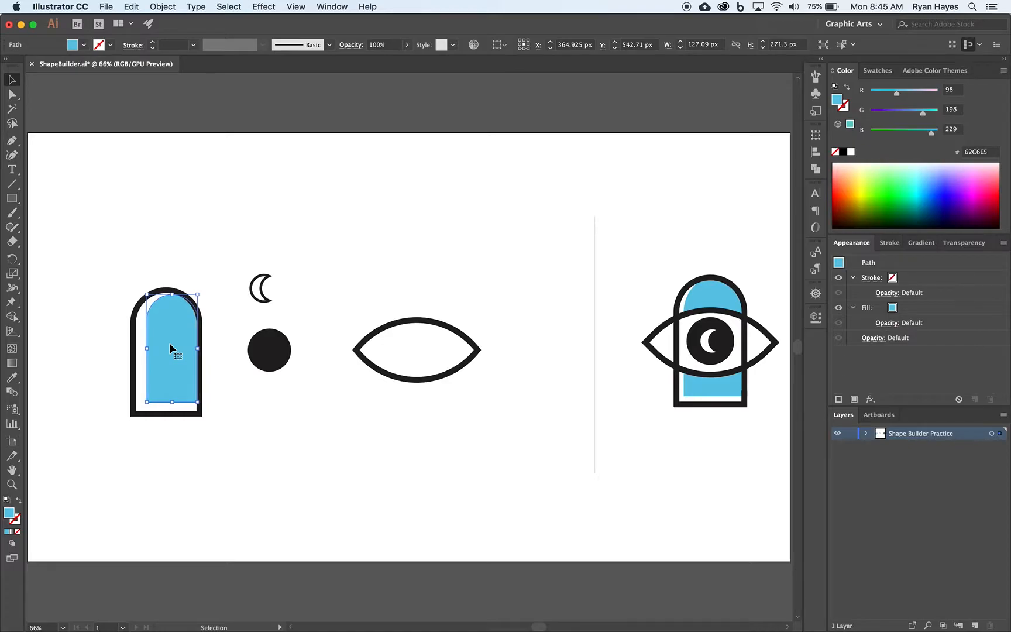
{"action": "left_click", "coordinate": [201, 458]}
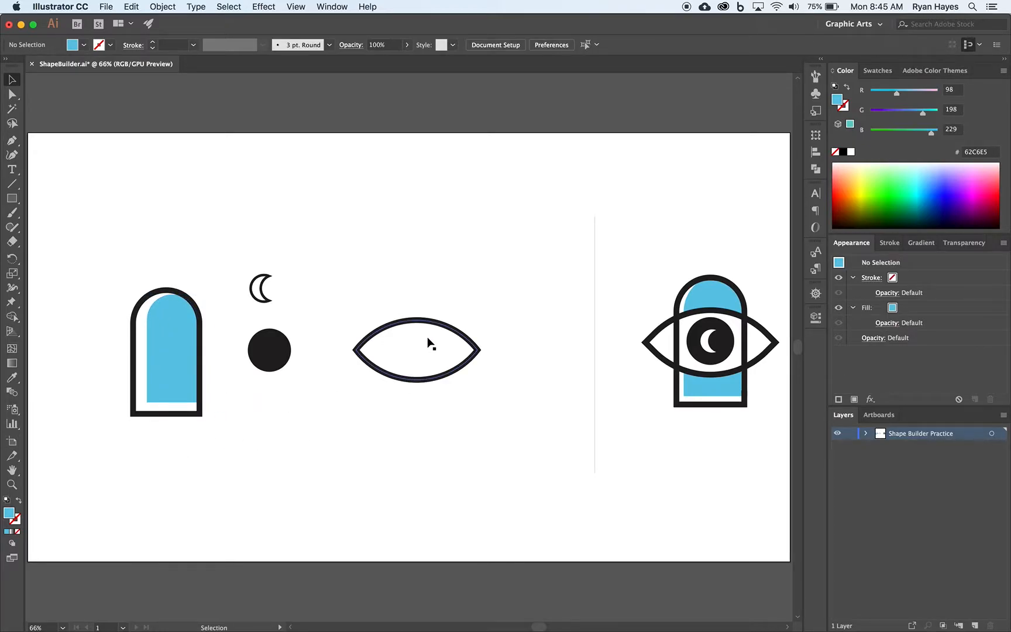
Place a duplicate of the eye outline across the upper part of the arched door, centre it horizontally on the arch, and deselect it.
{"action": "left_click_drag", "start_coordinate": [423, 330], "coordinate": [177, 316]}
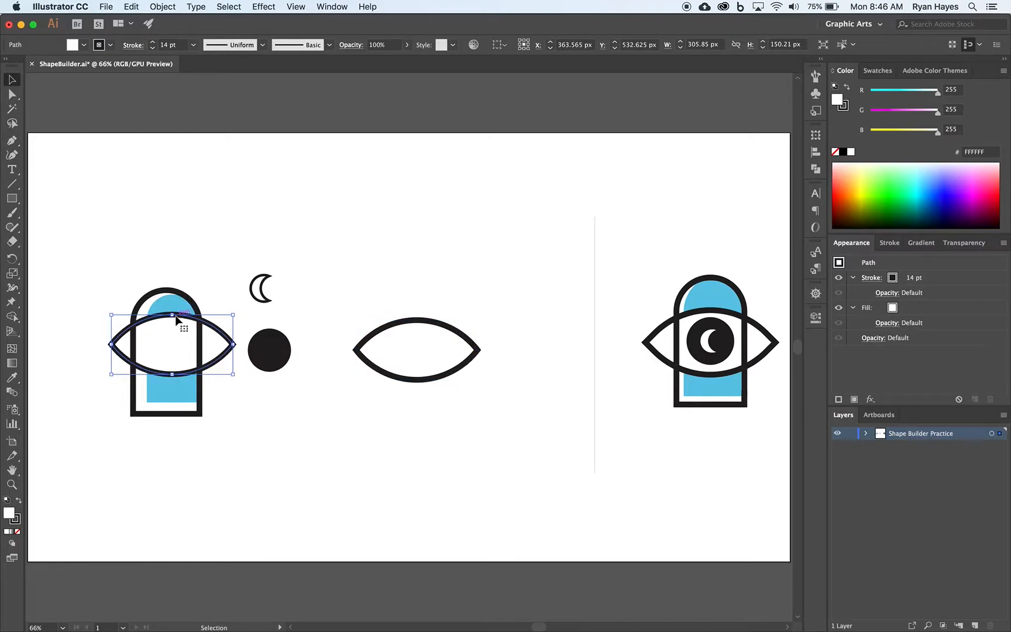
{"action": "key", "text": "Left"}
{"action": "key", "text": "Left"}
{"action": "key", "text": "Left"}
{"action": "key", "text": "Left"}
{"action": "key", "text": "Left"}
{"action": "key", "text": "Left"}
{"action": "key", "text": "Left"}
{"action": "key", "text": "Left"}
{"action": "key", "text": "Left"}
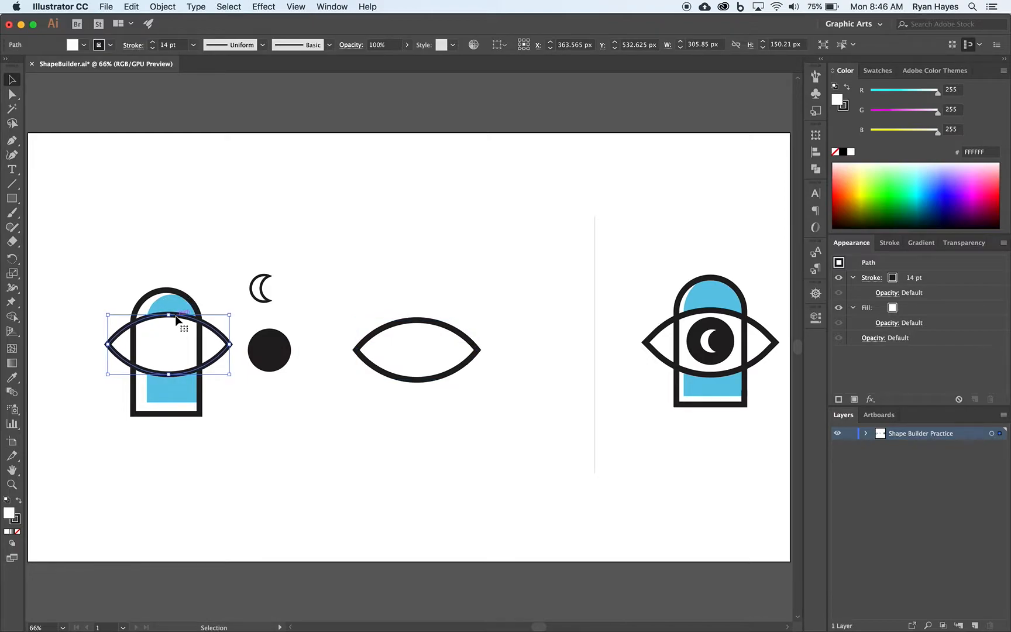
{"action": "left_click", "coordinate": [307, 408]}
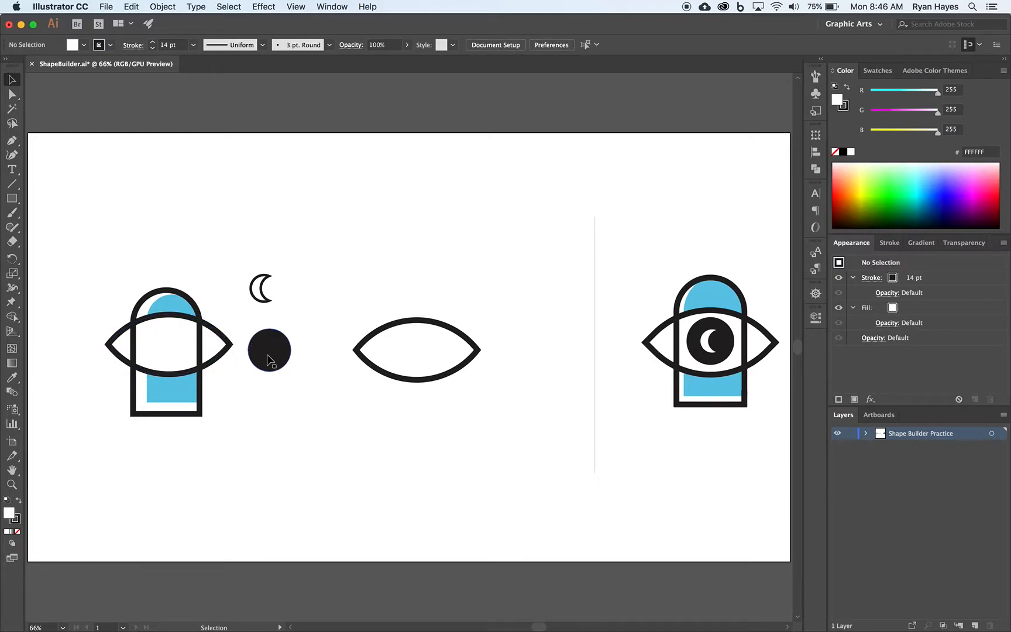
Move the black circle to the centre of the eye on the door and place the crescent moon on top of the circle.
{"action": "left_click_drag", "start_coordinate": [271, 359], "coordinate": [167, 348]}
{"action": "left_click", "coordinate": [294, 318]}
{"action": "left_click_drag", "start_coordinate": [257, 295], "coordinate": [165, 349]}
{"action": "left_click", "coordinate": [311, 348]}
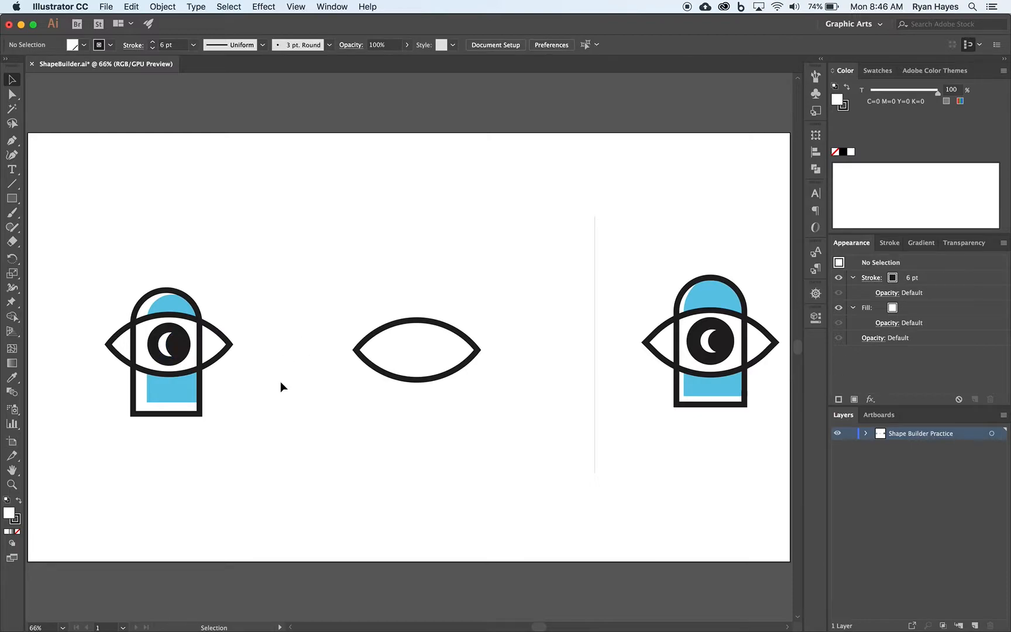
Delete the leftover original eye outline in the middle of the artboard.
{"action": "left_click_drag", "start_coordinate": [349, 308], "coordinate": [445, 415]}
{"action": "key", "text": "Delete"}
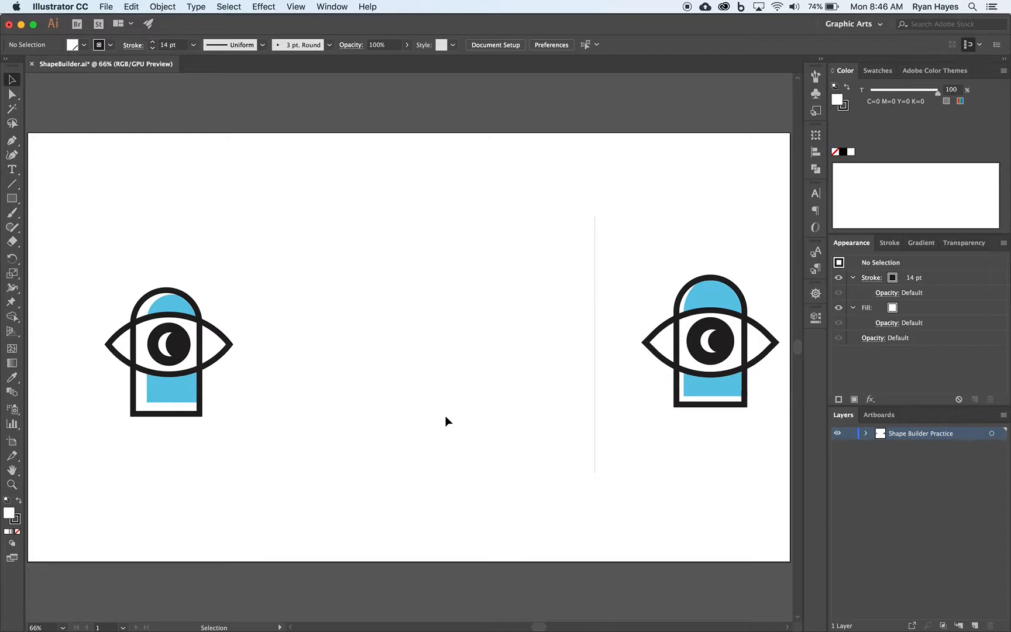